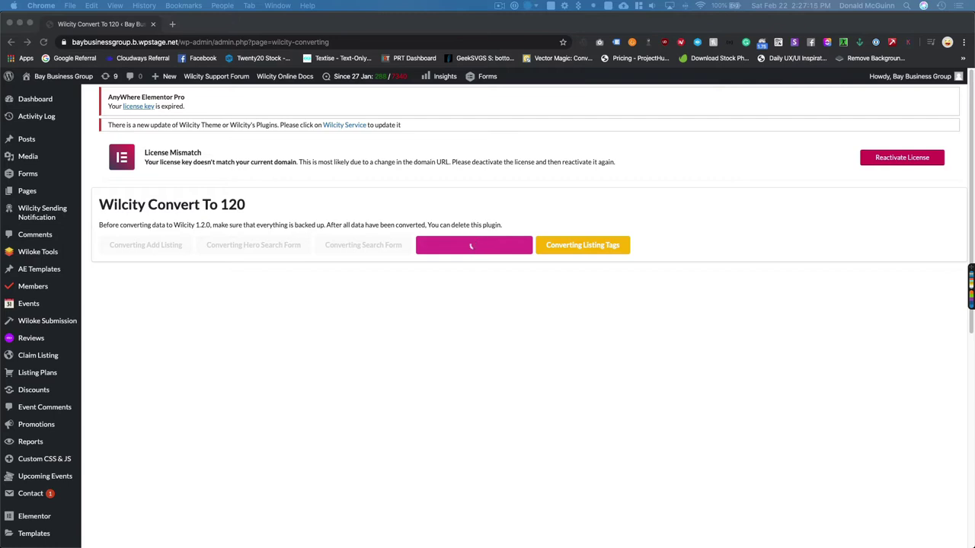
Copy the staging site's domain baybusinessgroup.b.wpstage.net from the page address for use outside the browser.
left_click(176, 43)
left_click(175, 42)
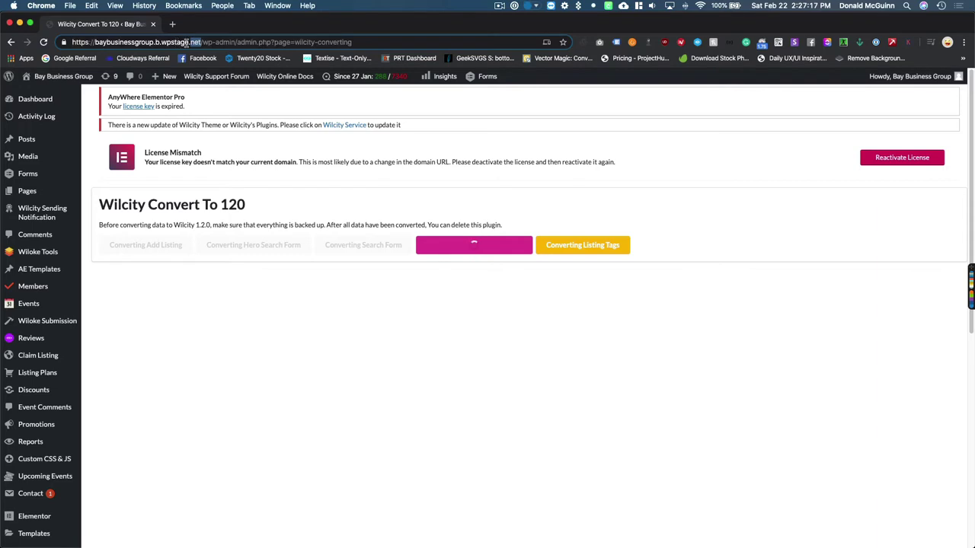
left_click_drag(201, 42, 93, 43)
key("super+c")
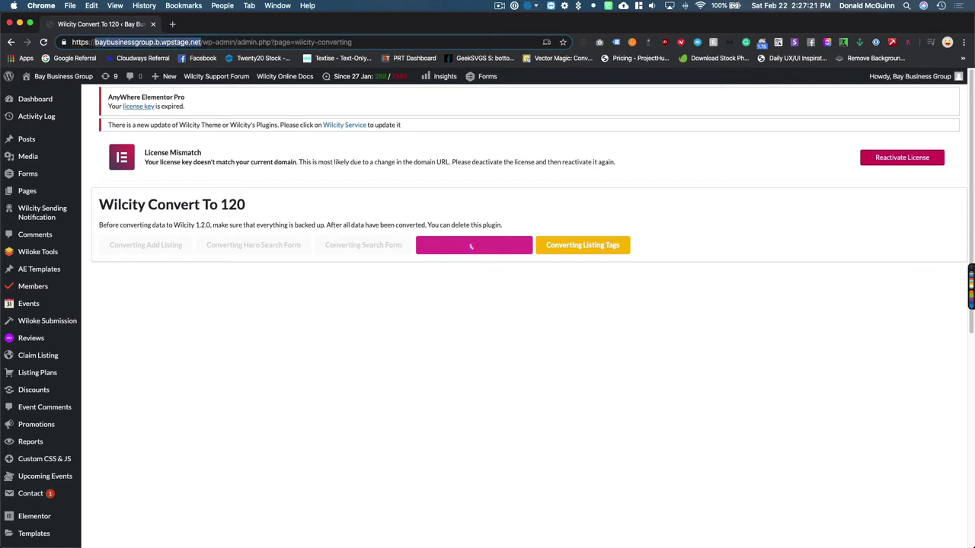
key("super+Tab")
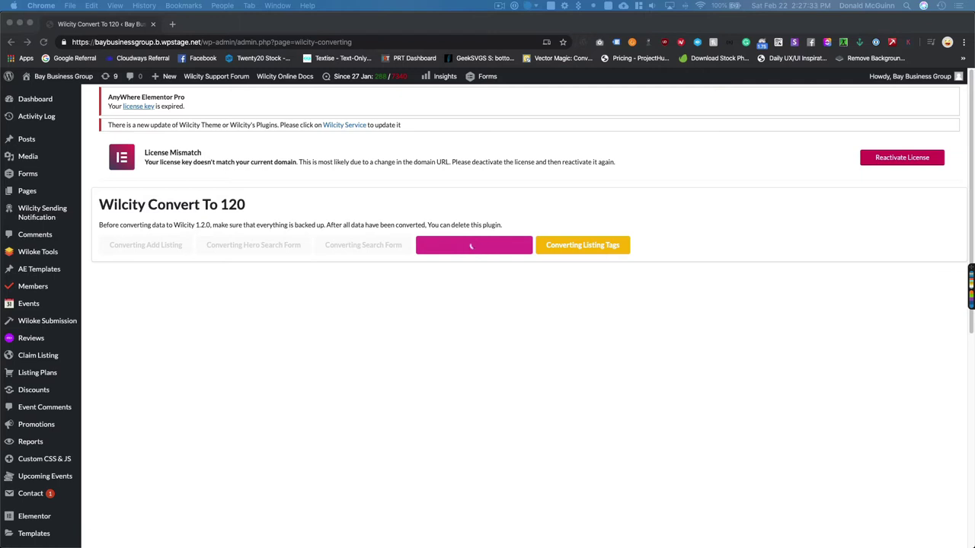
left_click(353, 302)
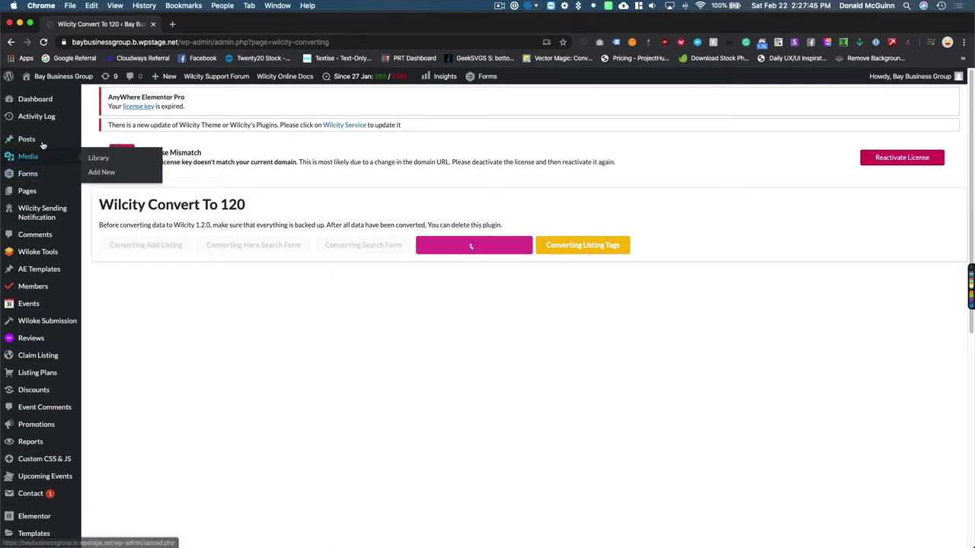
Open the WordPress Updates page in a separate tab and review the available plugin and theme updates.
left_click(99, 114, "super")
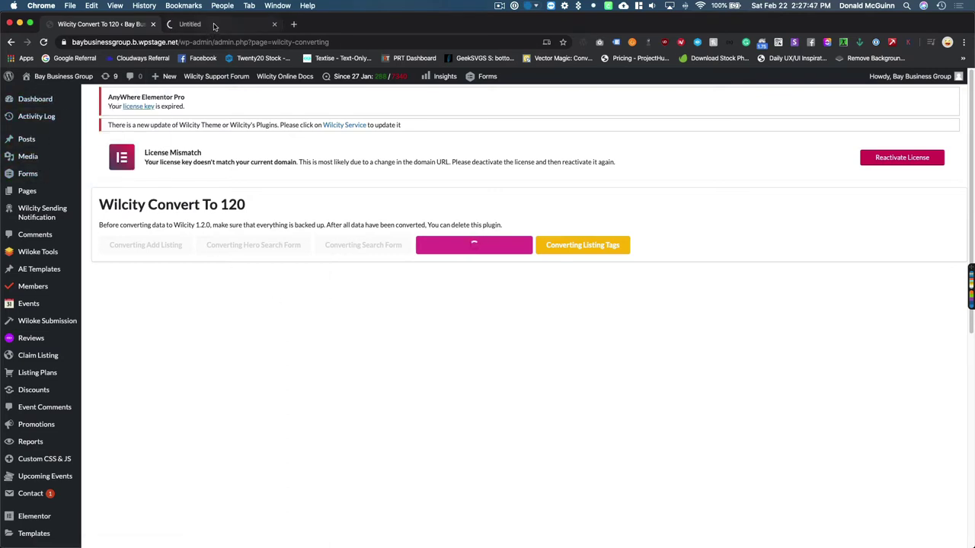
left_click(214, 26)
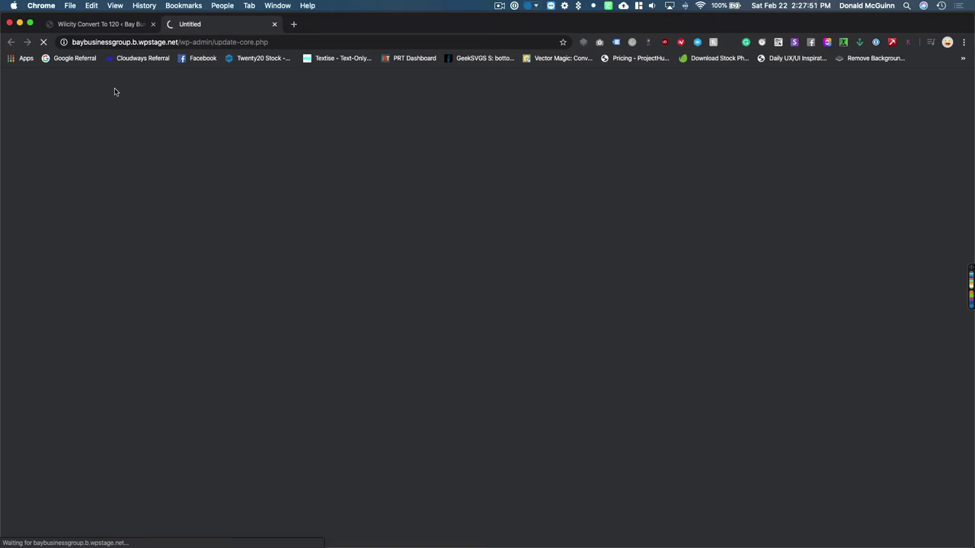
left_click(114, 26)
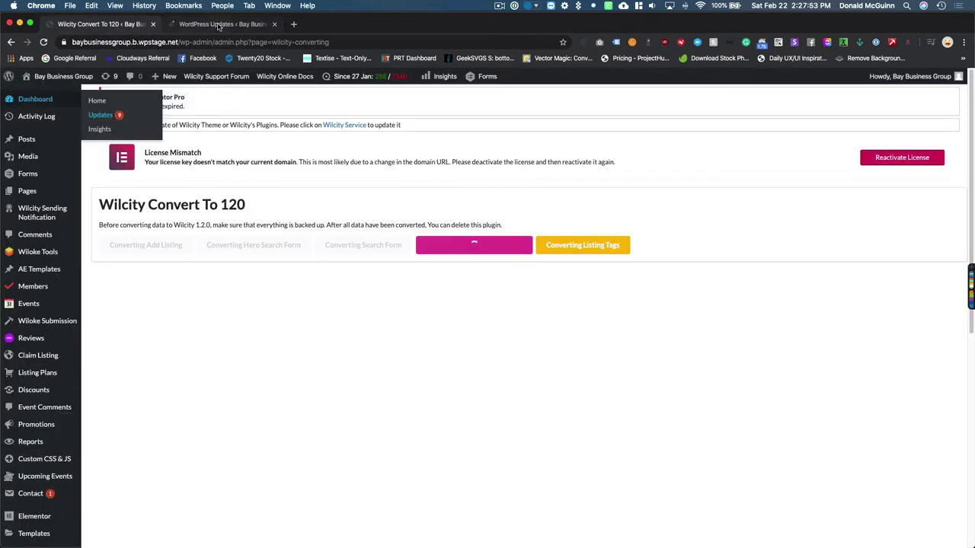
left_click(218, 25)
scroll(132, 190, "down", 5)
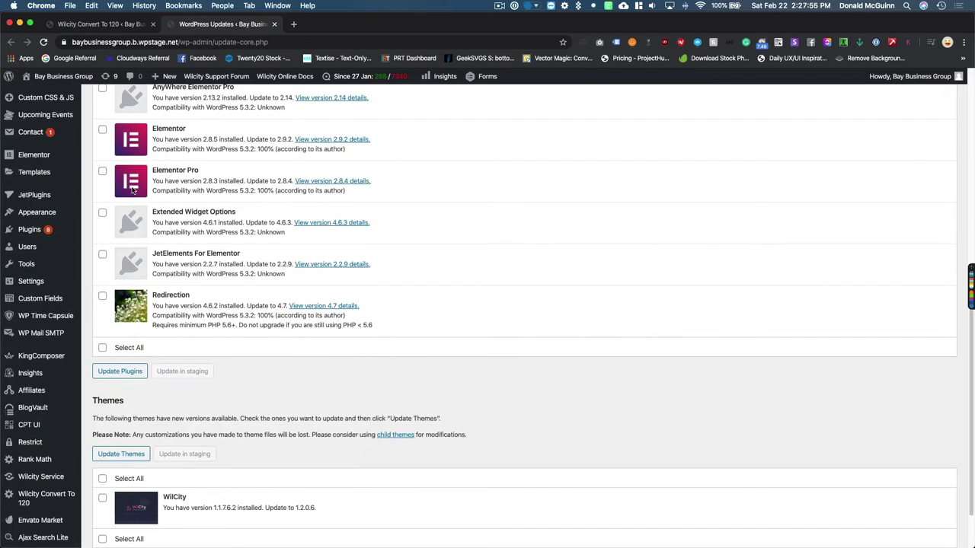
scroll(133, 190, "down", 1)
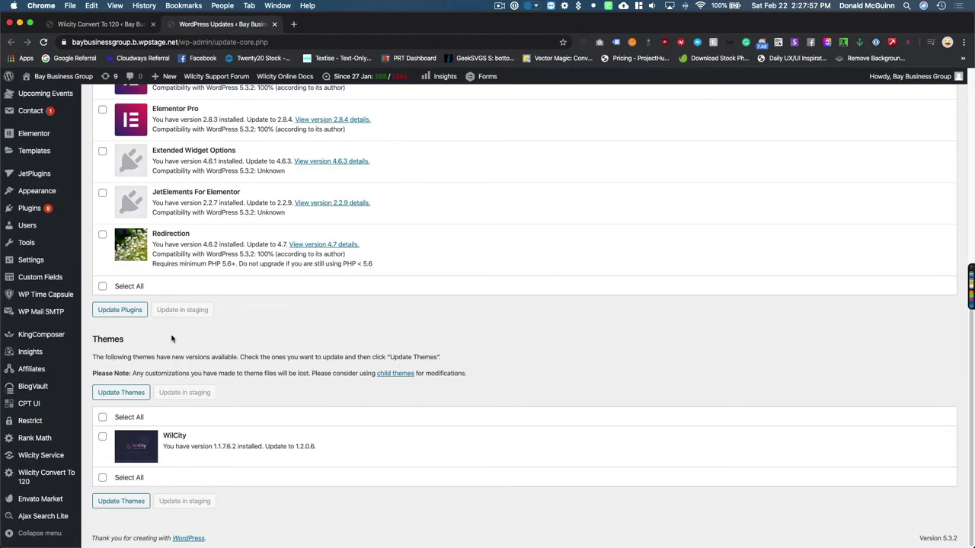
Open the Wilcity Service page and submit the existing secret token for this site.
left_click(46, 455)
key("super+1")
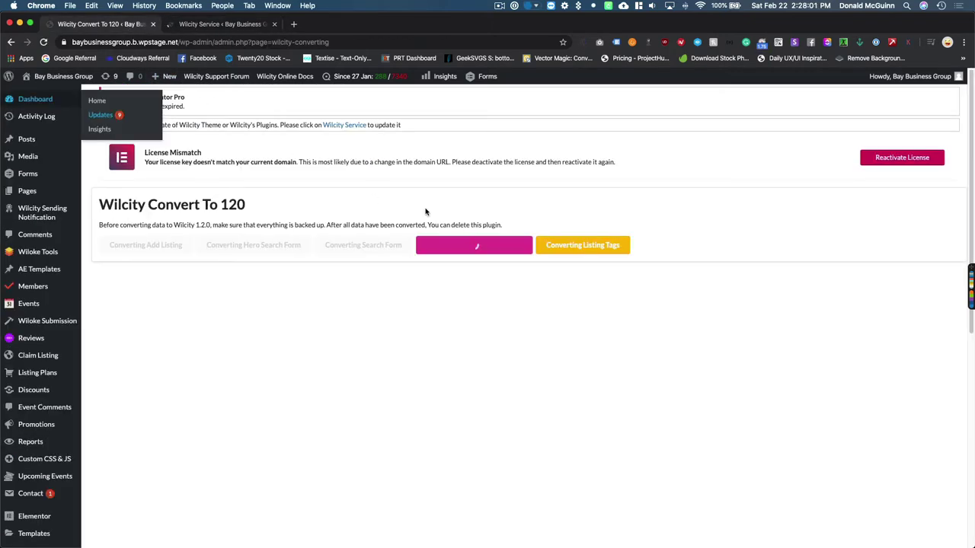
left_click(206, 29)
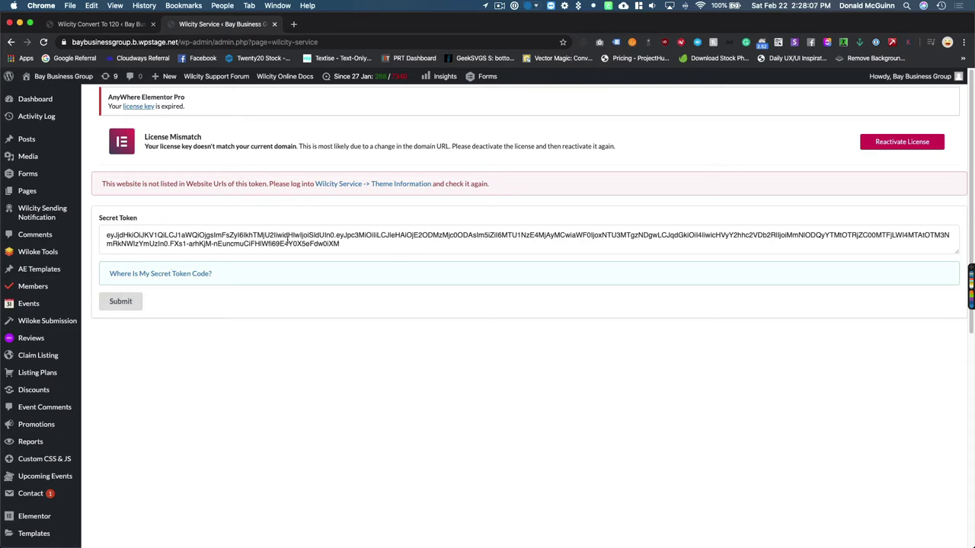
left_click(276, 243)
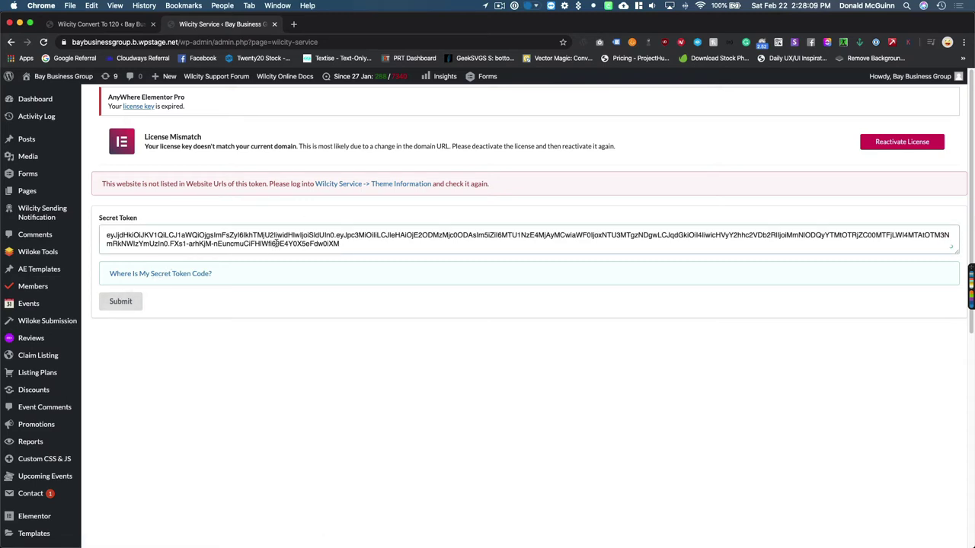
left_click(120, 301)
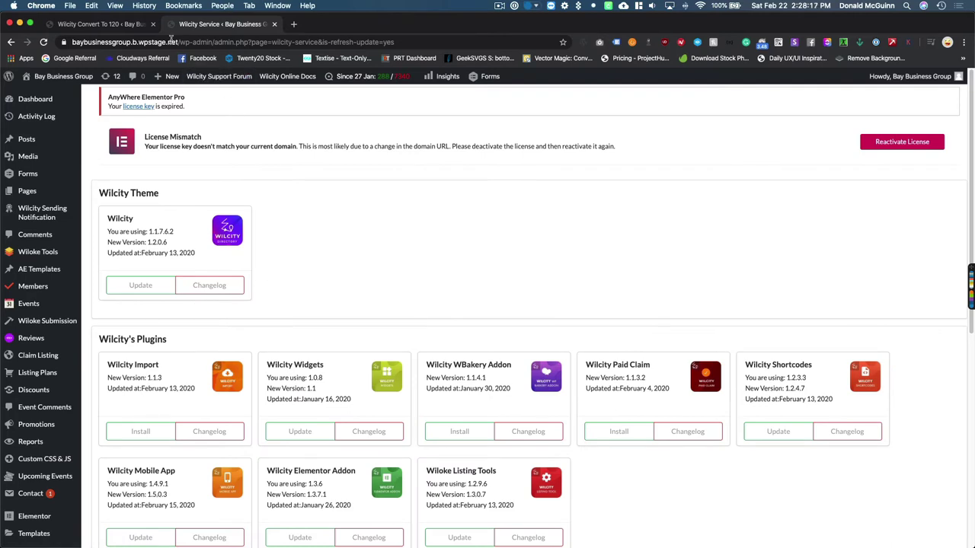
Review the Wilcity theme and plugin versions, and run the listing tags conversion on the Wilcity Convert To 120 page.
left_click(137, 23)
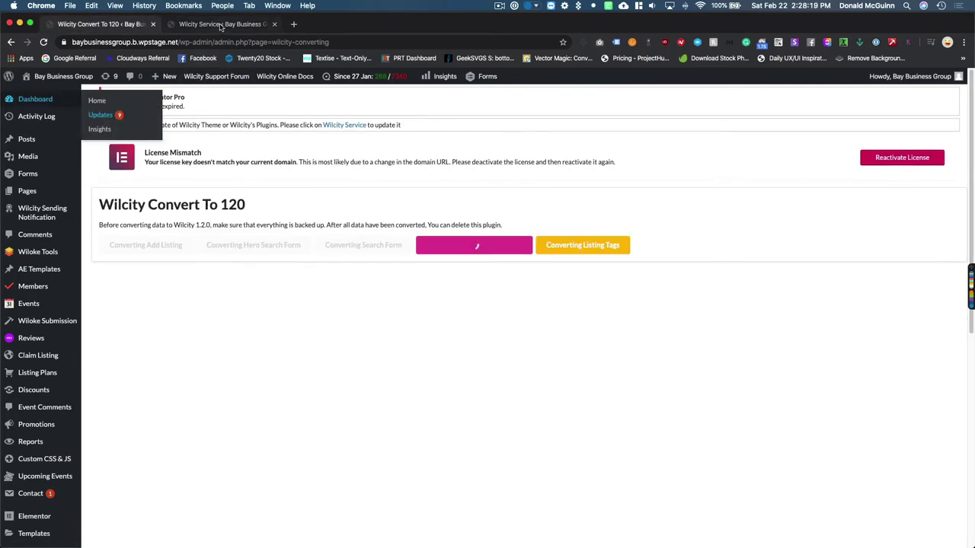
left_click(221, 25)
scroll(281, 192, "down", 2)
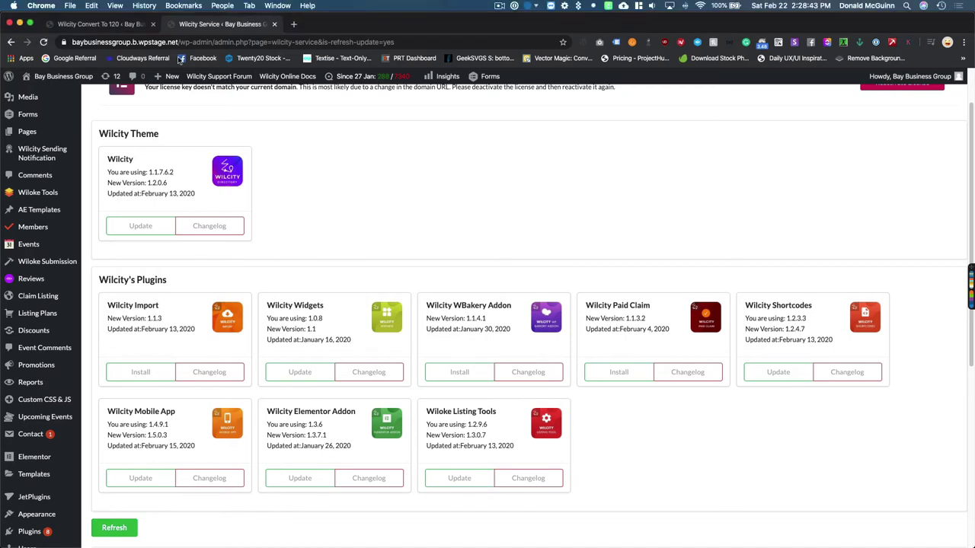
left_click(126, 25)
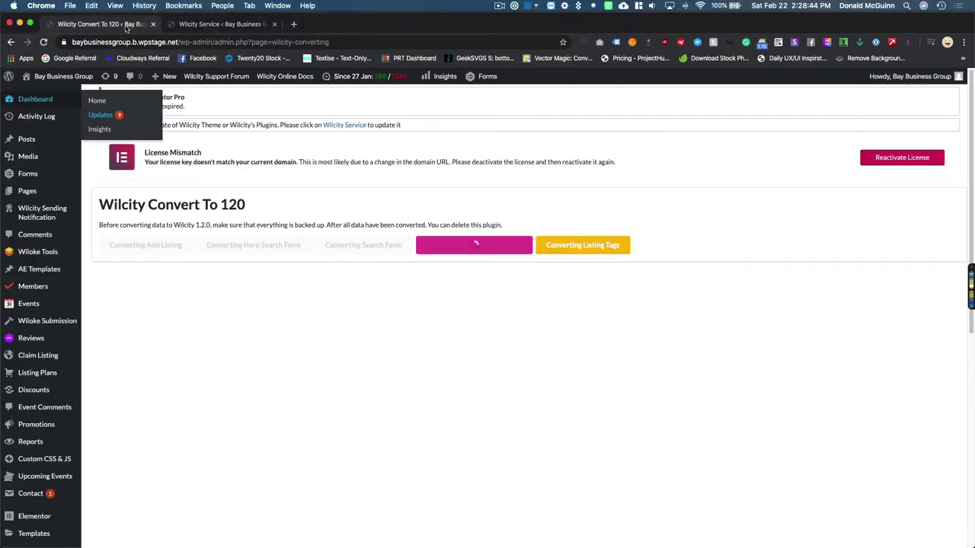
left_click(592, 251)
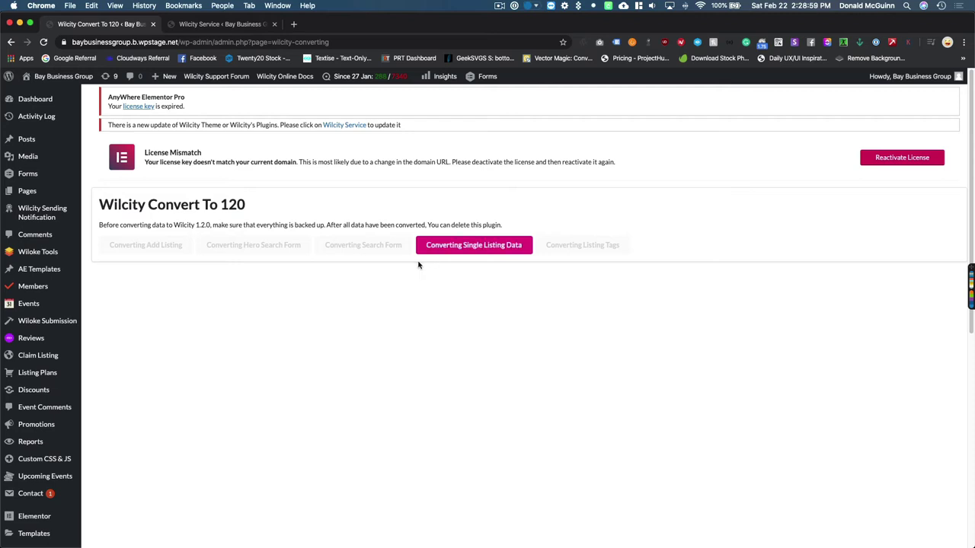
Update the Wilcity theme to 1.2.0.6 and the Wiloke Listing Tools plugin to 1.3.0.7 from Wilcity Service.
left_click(258, 25)
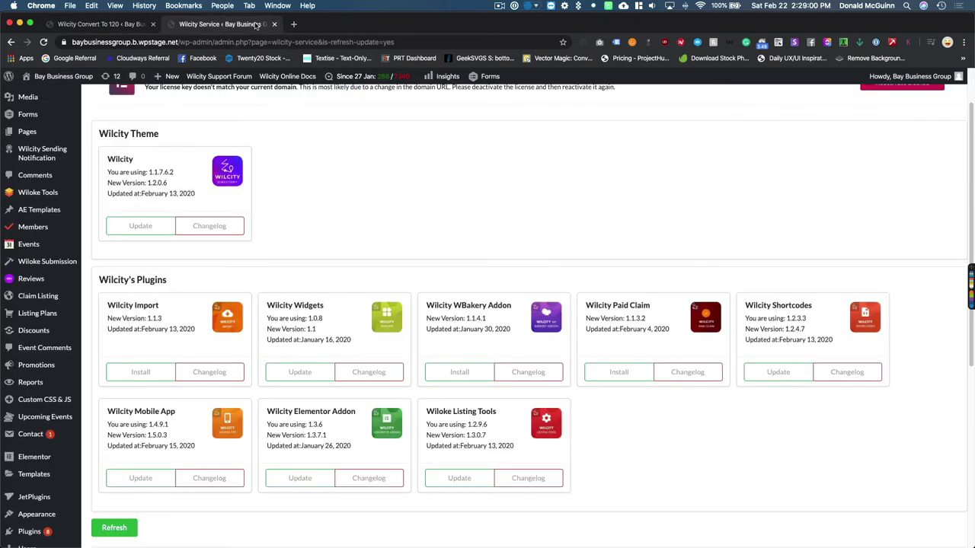
left_click(141, 226)
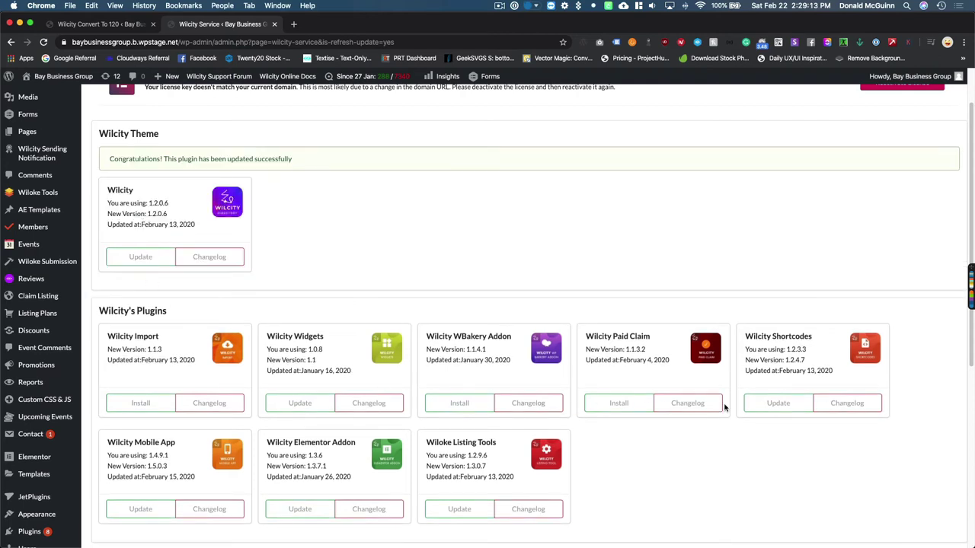
left_click(451, 515)
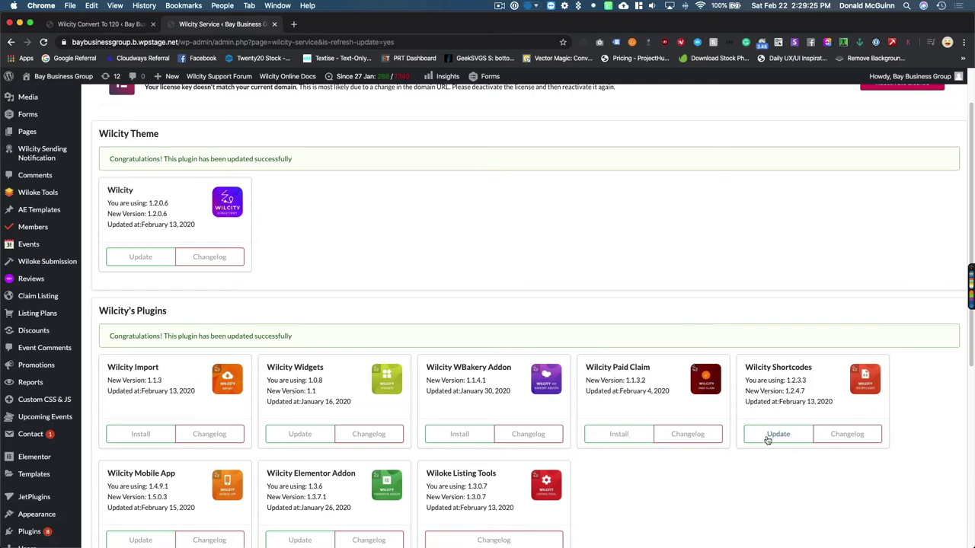
Update the Wilcity Shortcodes plugin to 1.2.4.7, refreshing the Wilcity Service list before retrying the update.
left_click(772, 436)
scroll(585, 416, "down", 3)
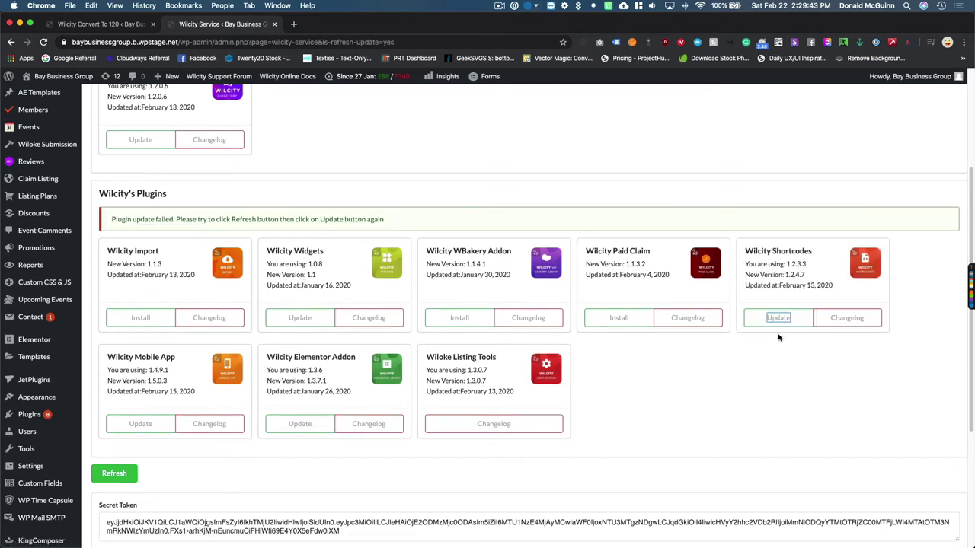
left_click(766, 362)
left_click(122, 474)
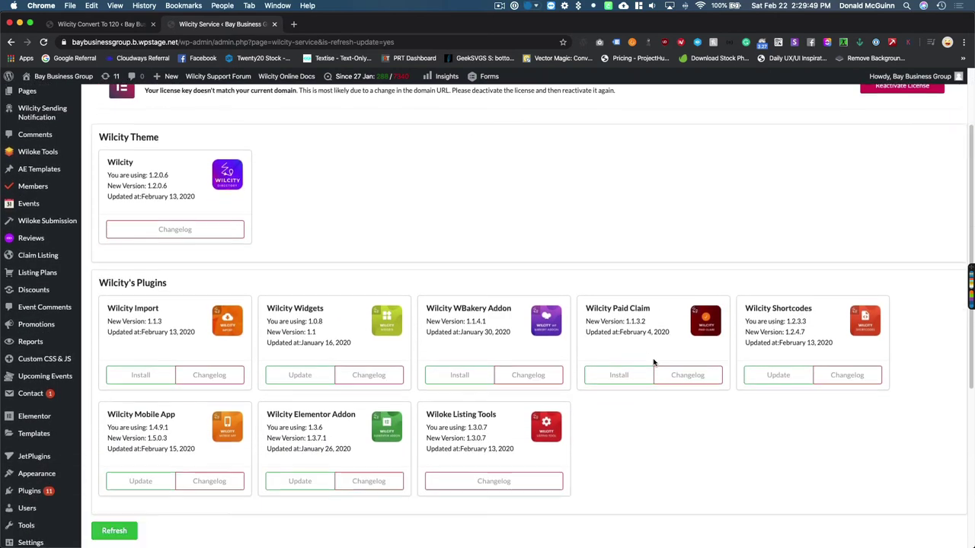
left_click(774, 376)
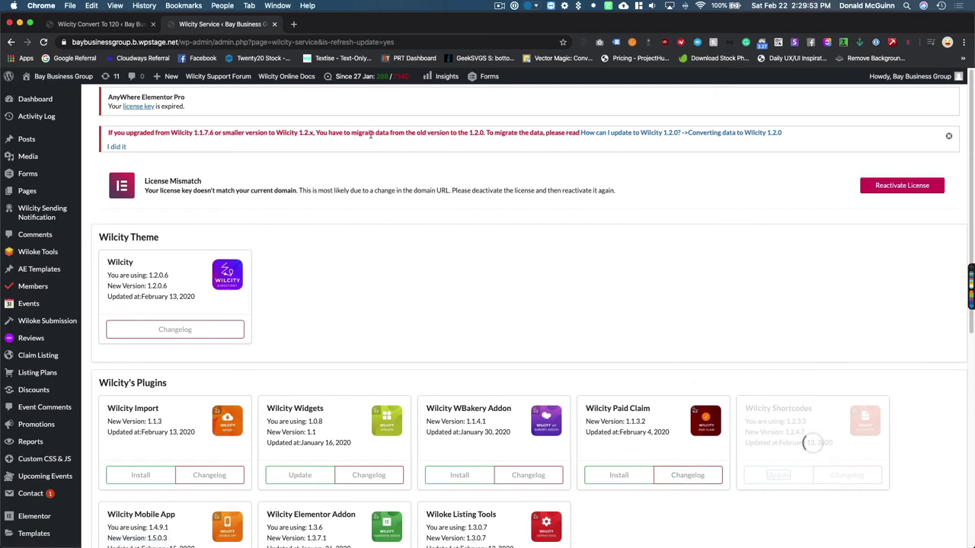
scroll(458, 263, "down", 1)
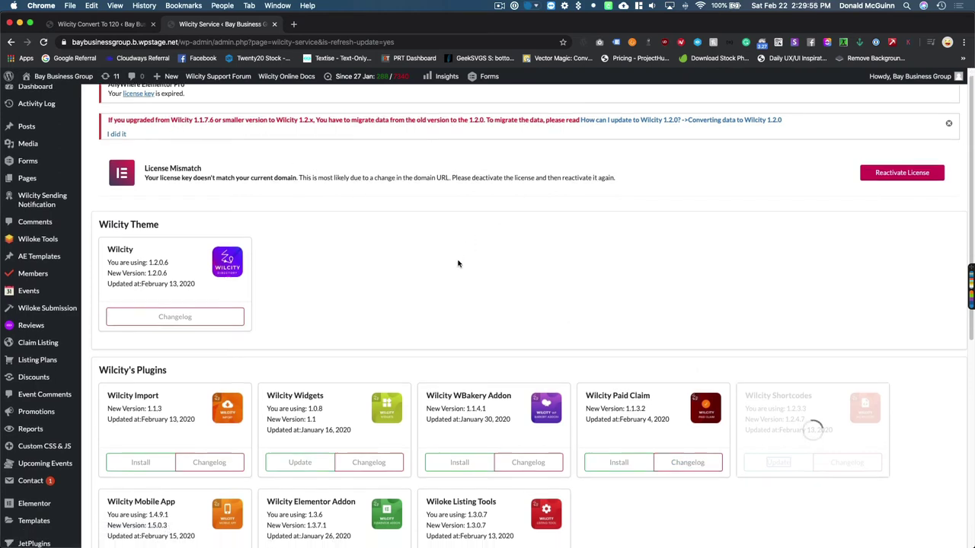
scroll(458, 264, "down", 5)
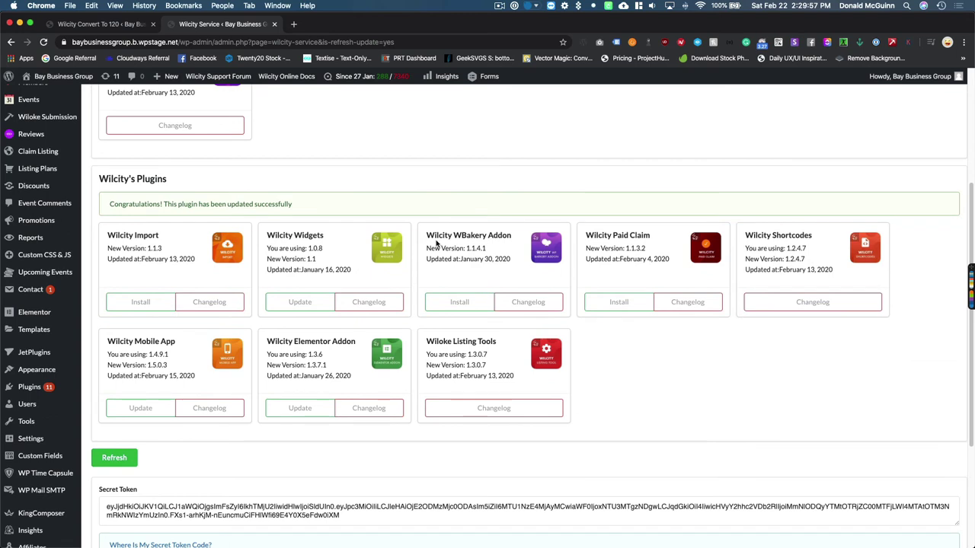
Update Wilcity Widgets to 1.1, Wilcity Mobile App to 1.5.0.3 and Wilcity Elementor Addon to 1.3.7.1, and refresh the list.
left_click(297, 301)
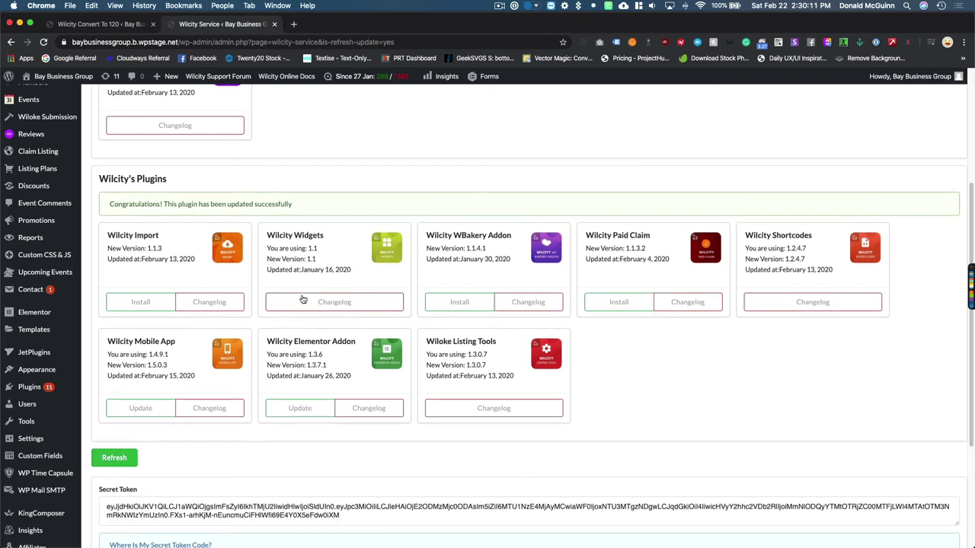
left_click(146, 407)
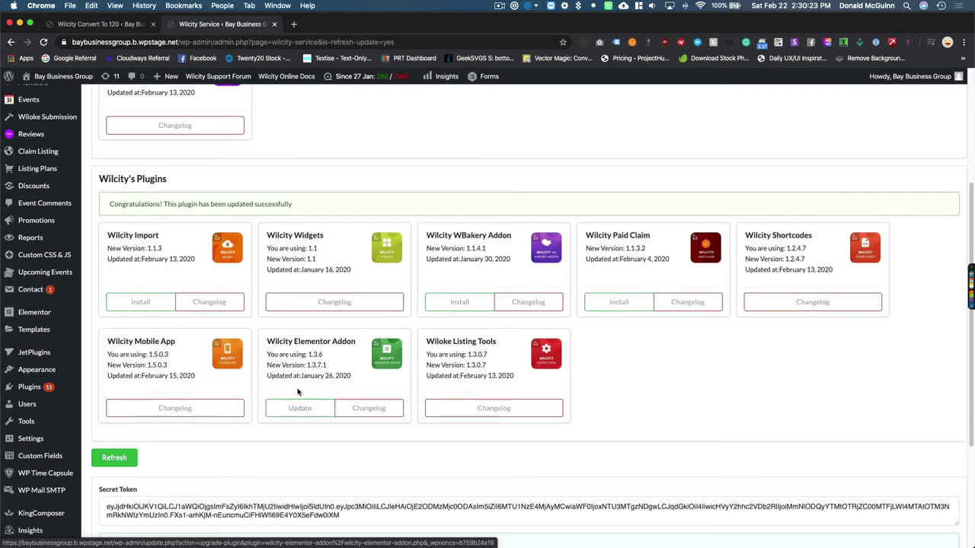
left_click(301, 408)
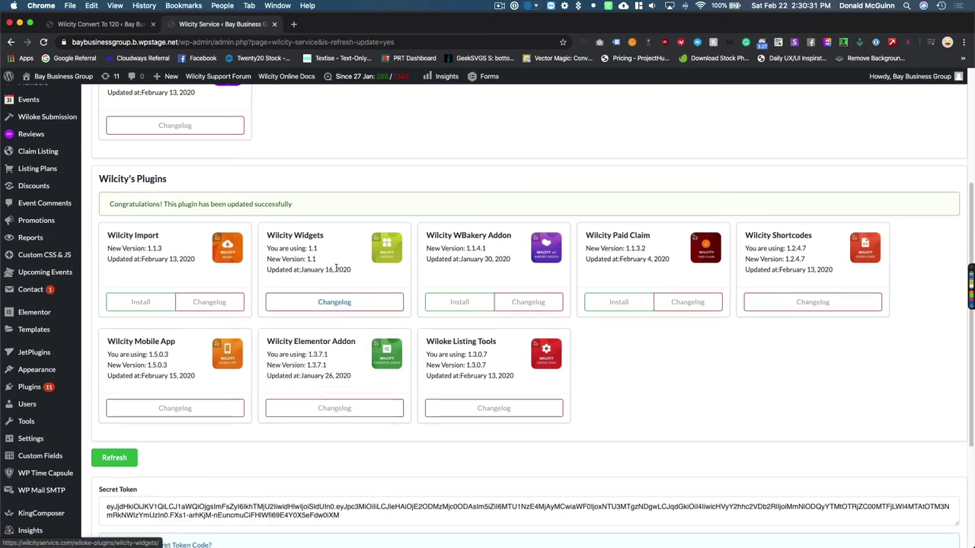
left_click(109, 456)
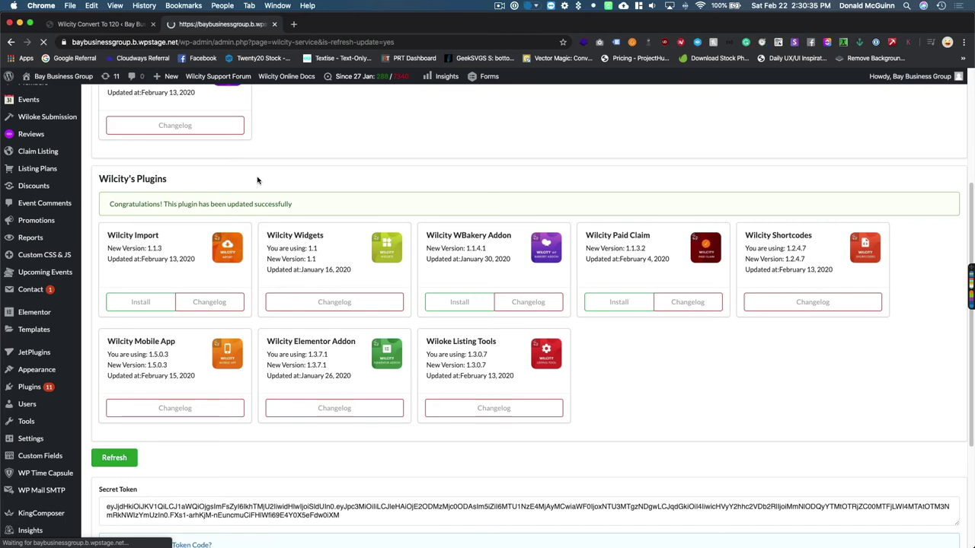
scroll(258, 179, "down", 5)
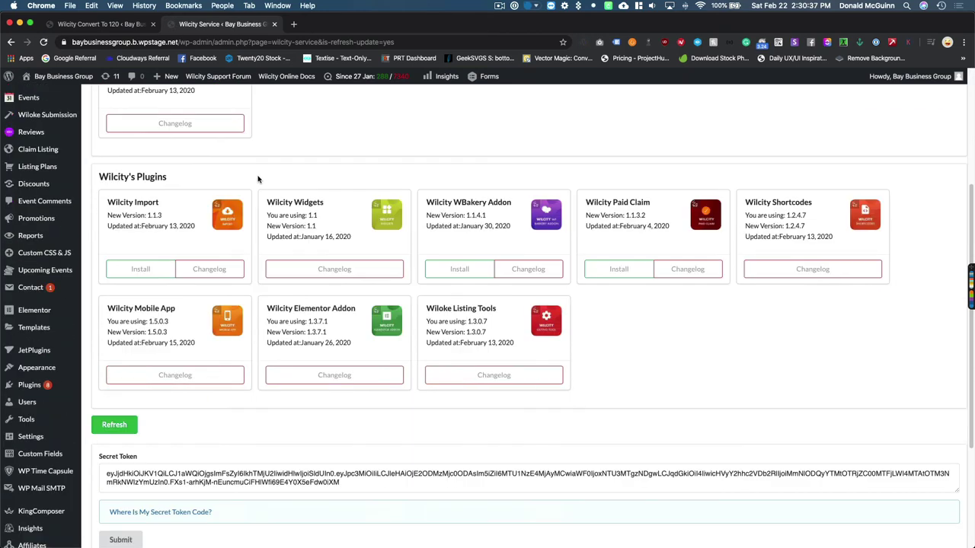
scroll(258, 179, "up", 5)
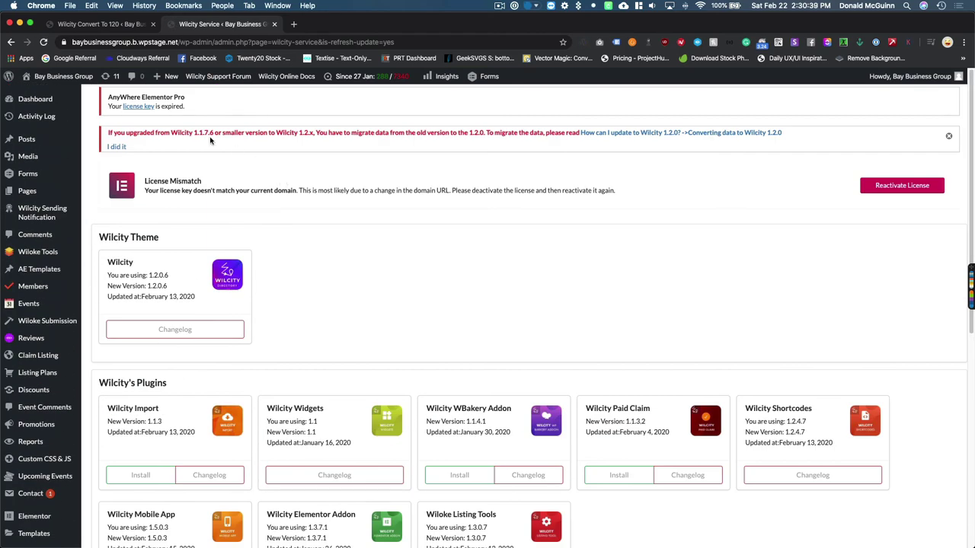
Reload the Wilcity Convert To 120 page and run the single listing data, add listing, hero search form, search form and listing tags conversions.
left_click(93, 29)
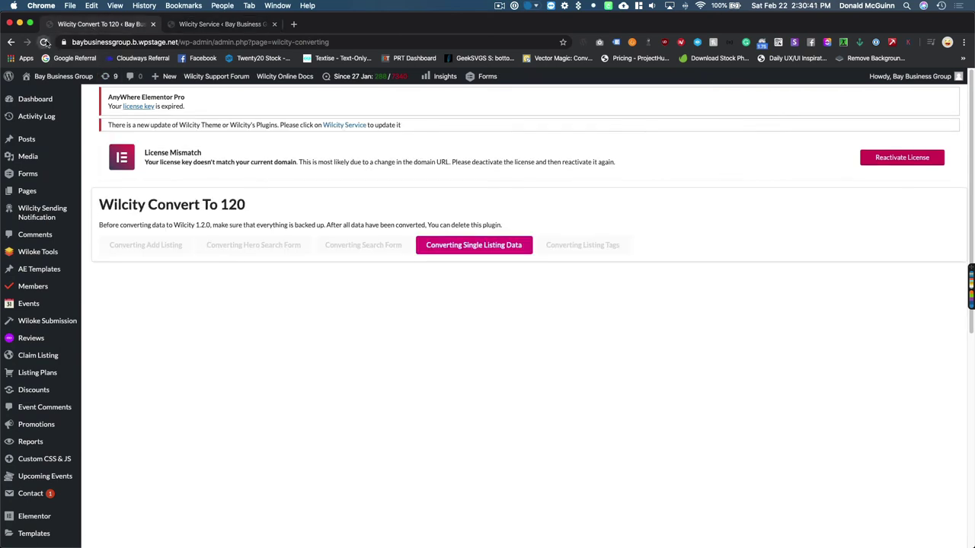
left_click(44, 41)
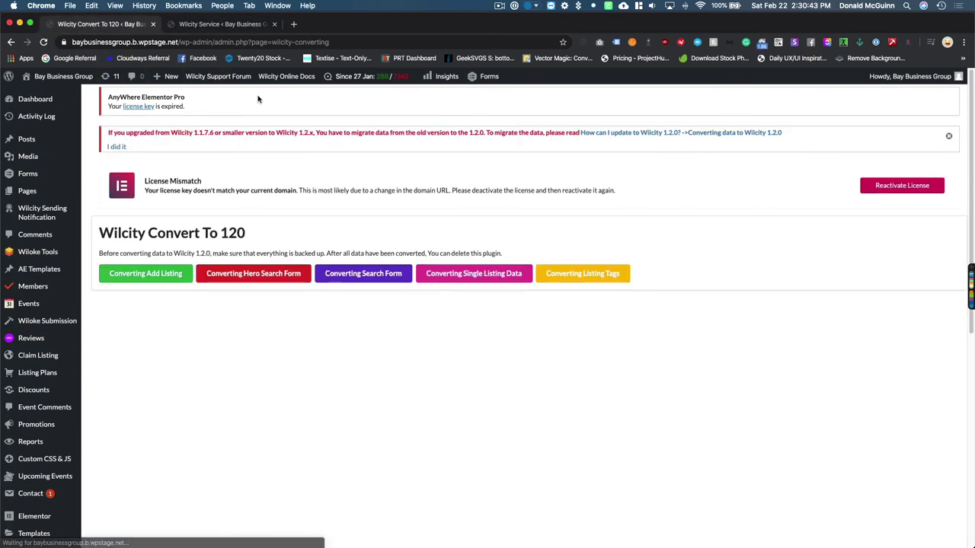
left_click(472, 280)
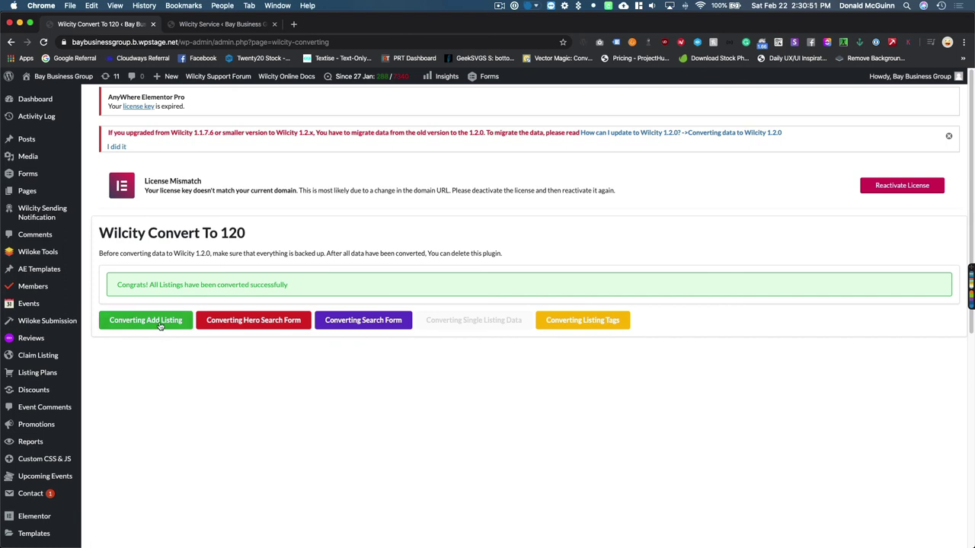
left_click(159, 325)
left_click(277, 319)
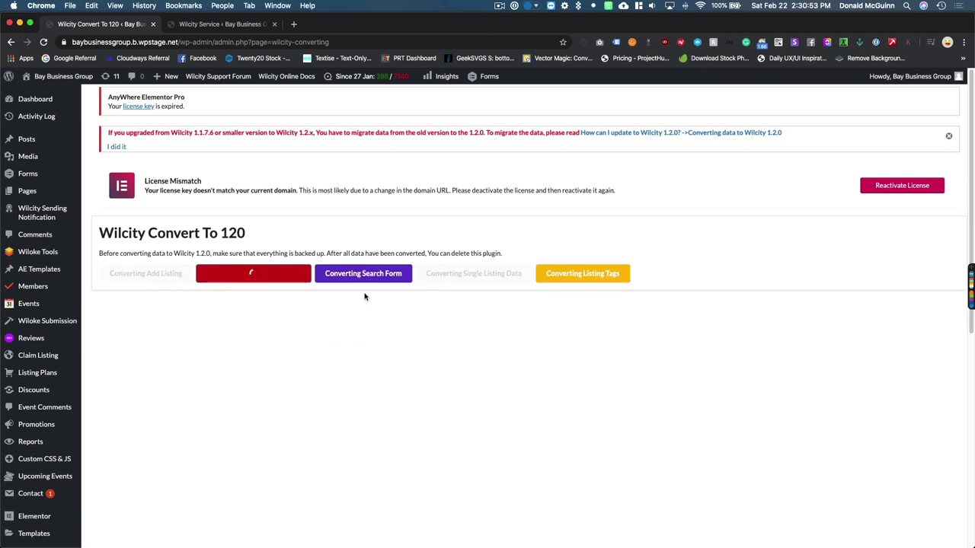
left_click(377, 320)
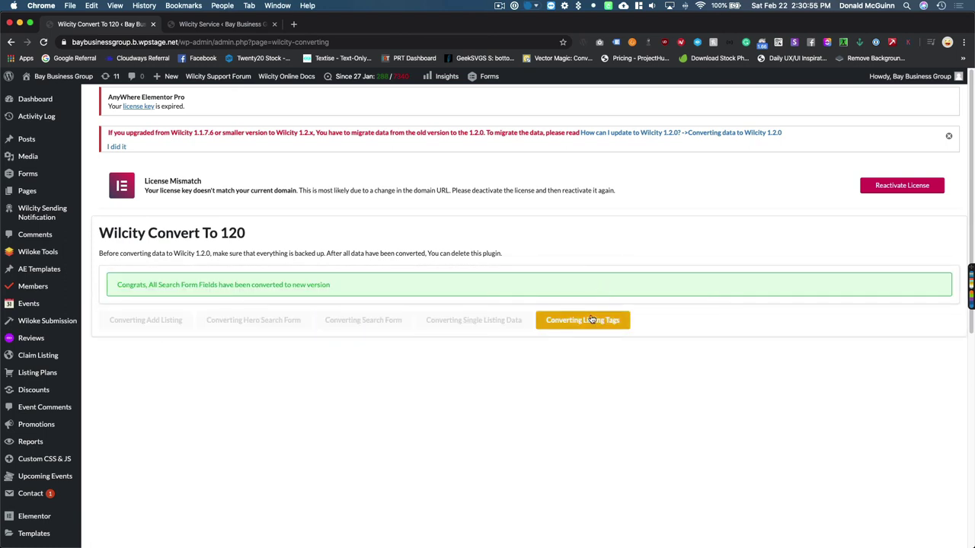
left_click(598, 320)
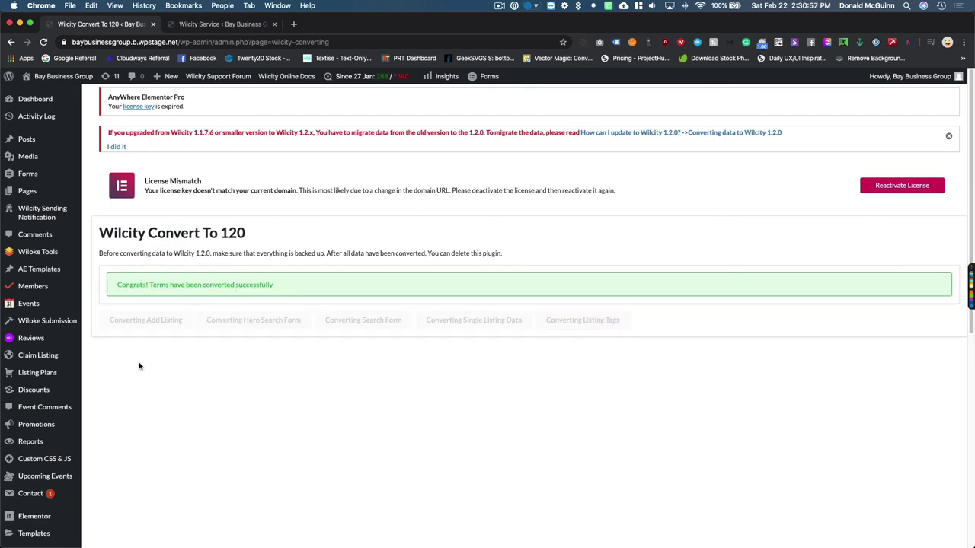
Open the WordPress Updates page, and bring up the installed plugins list in a separate browser tab.
scroll(138, 367, "down", 3)
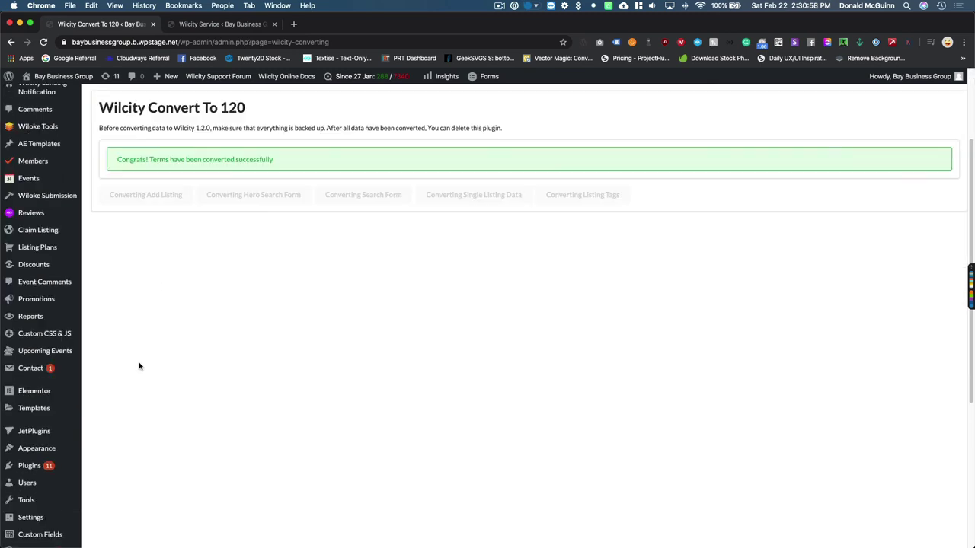
left_click(30, 475)
scroll(102, 322, "up", 3)
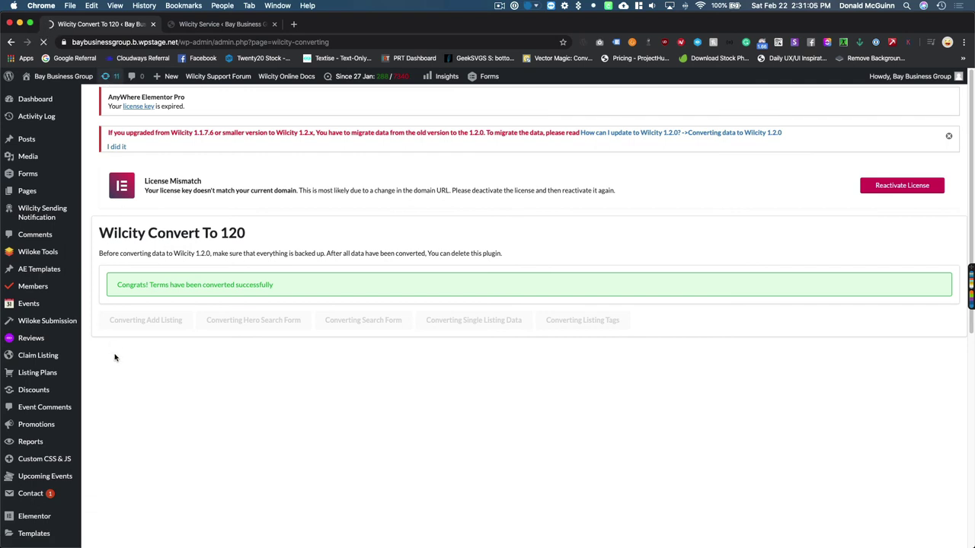
scroll(32, 488, "down", 5)
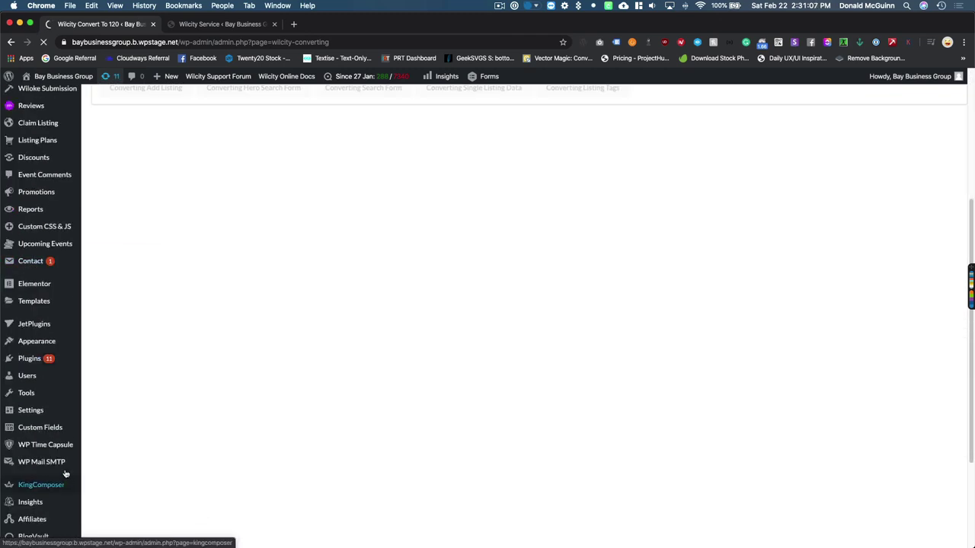
mouse_move(34, 351)
left_click(107, 359, "super")
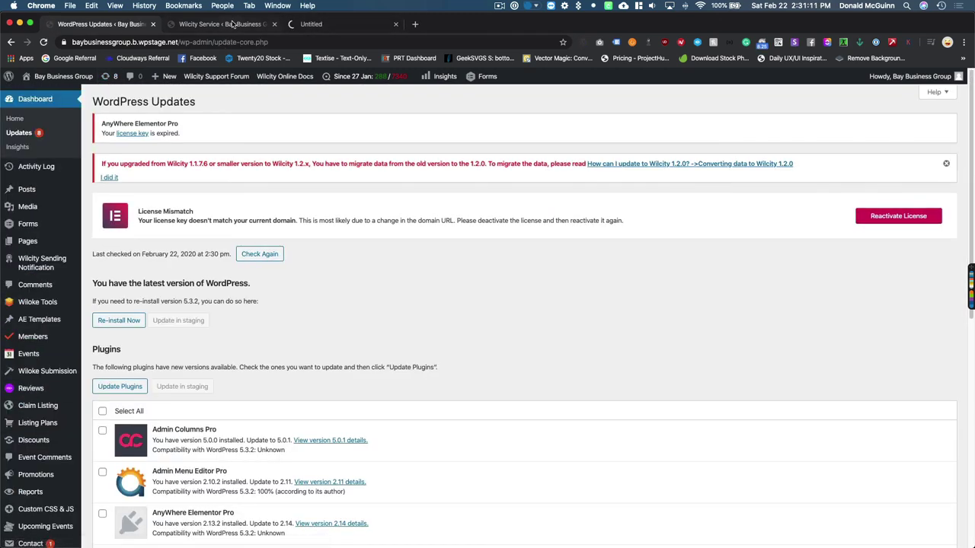
left_click(233, 24)
left_click(328, 23)
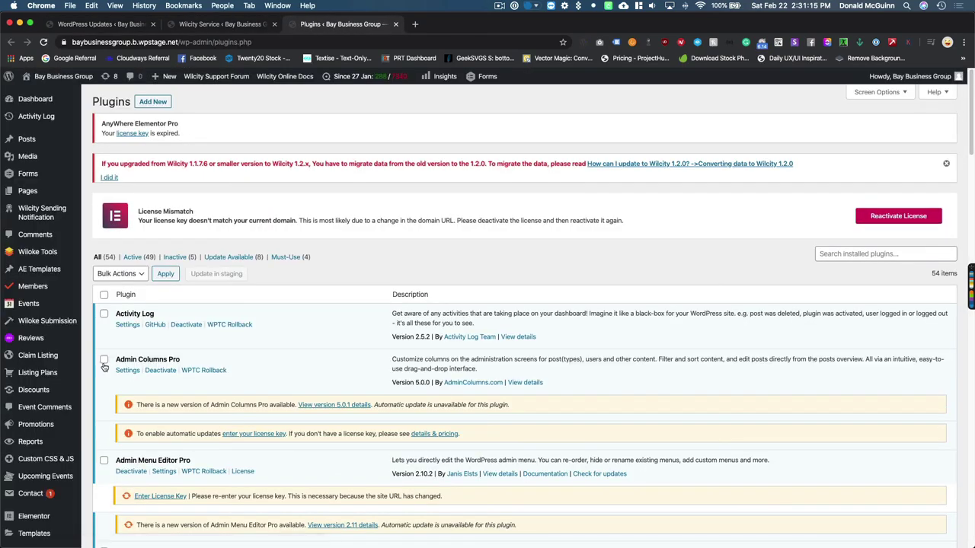
Deactivate the Wilcity Convert to 120 plugin and delete it together with its data.
scroll(107, 366, "down", 5)
scroll(104, 367, "down", 20)
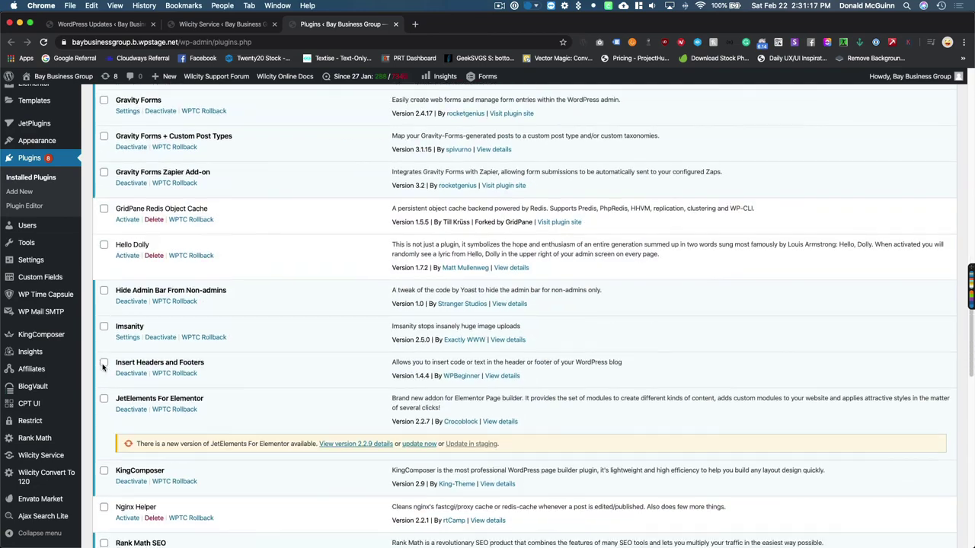
scroll(105, 367, "down", 12)
scroll(107, 366, "up", 6)
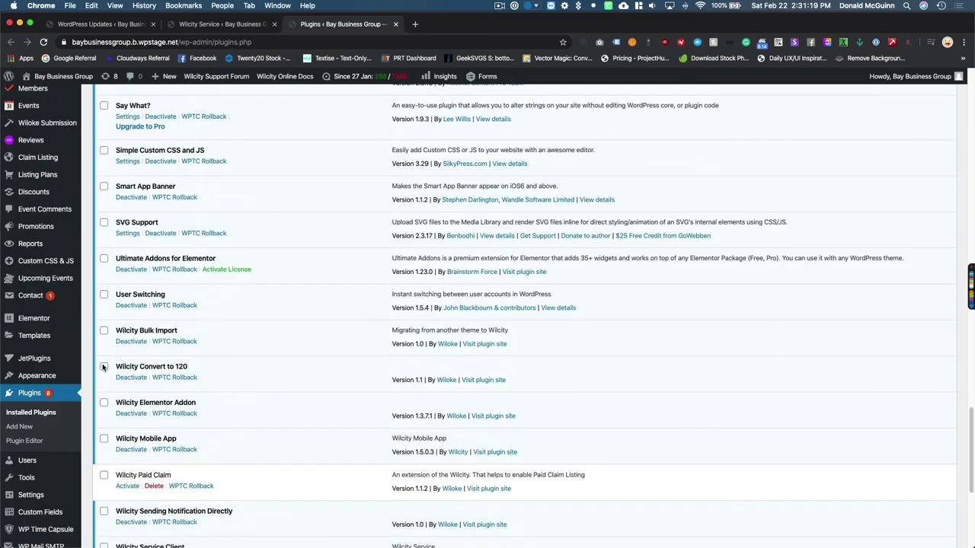
left_click(132, 378)
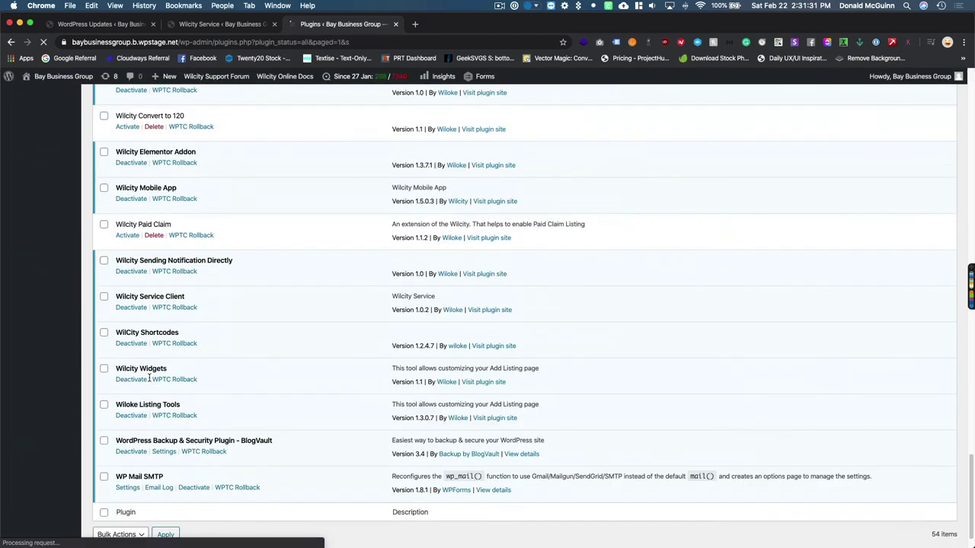
left_click(153, 394)
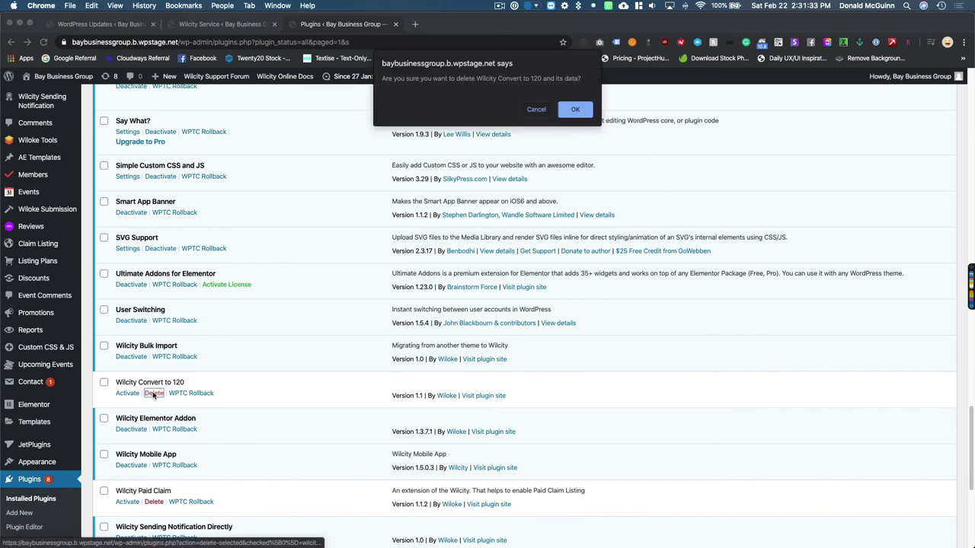
left_click(575, 110)
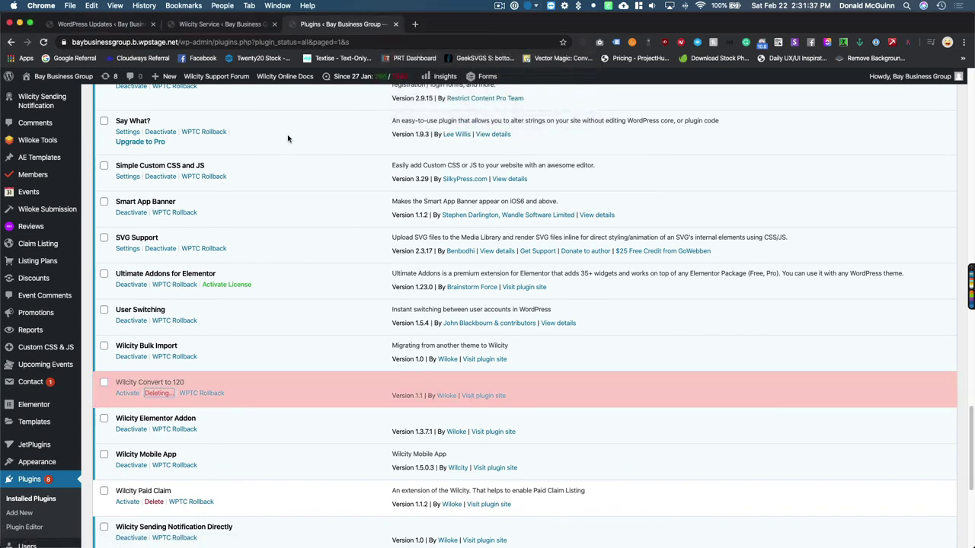
Open the front end of the Bay Business Group staging site.
left_click(60, 76)
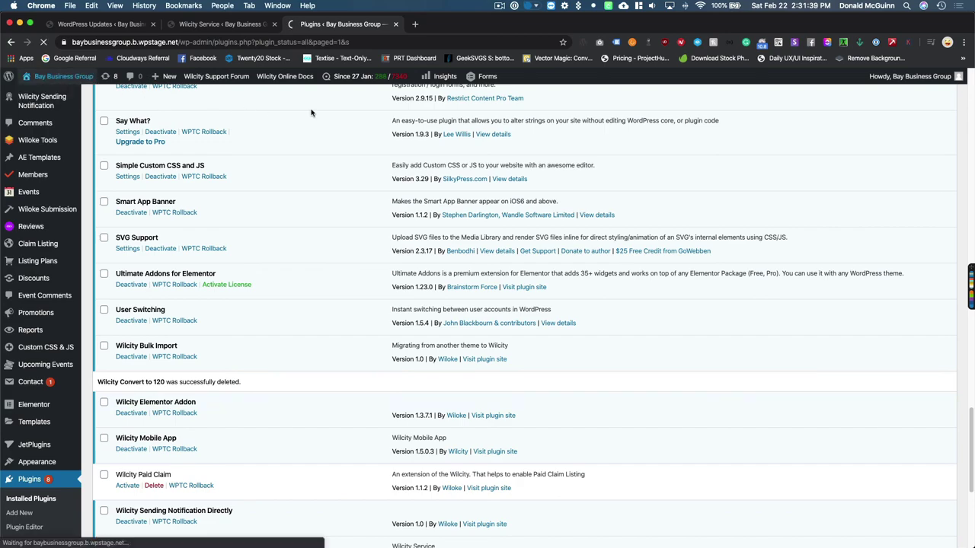